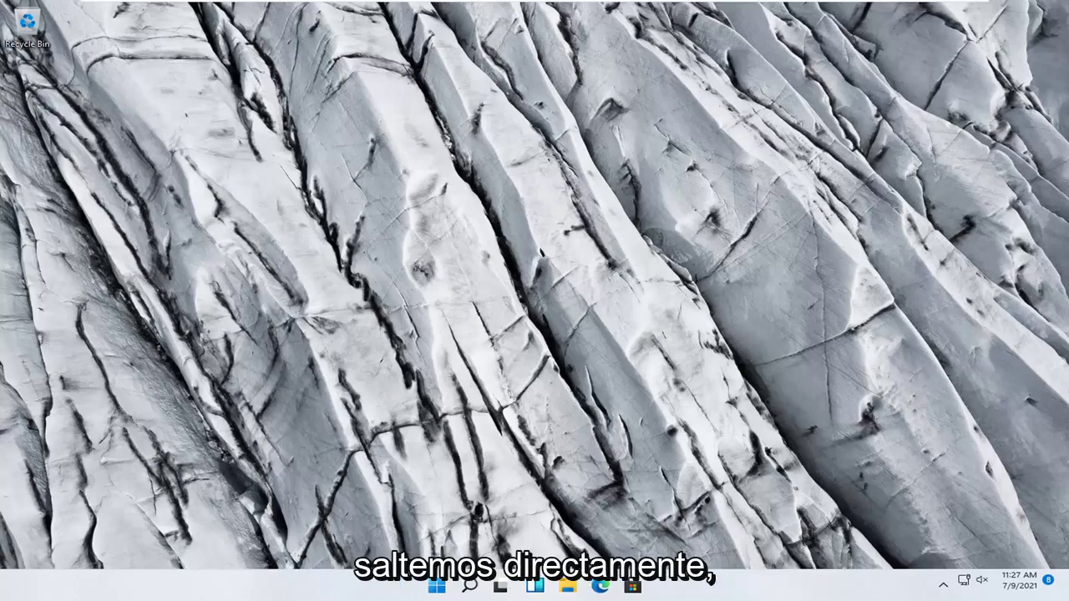
# Open Settings from the Start button's quick menu and go to System > Troubleshoot
pyautogui.rightClick(436, 587)
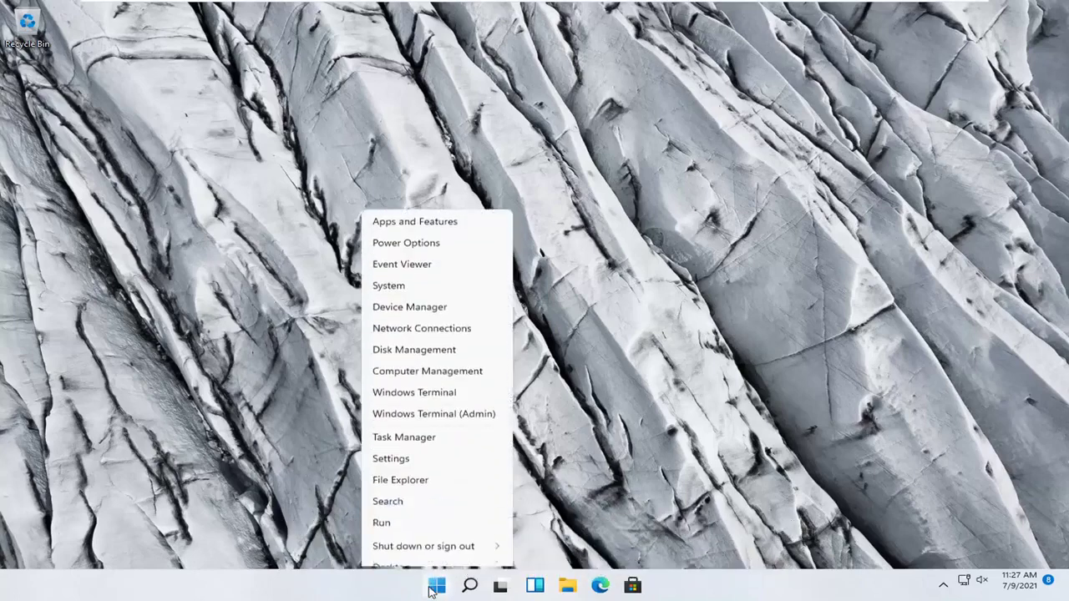
pyautogui.click(409, 447)
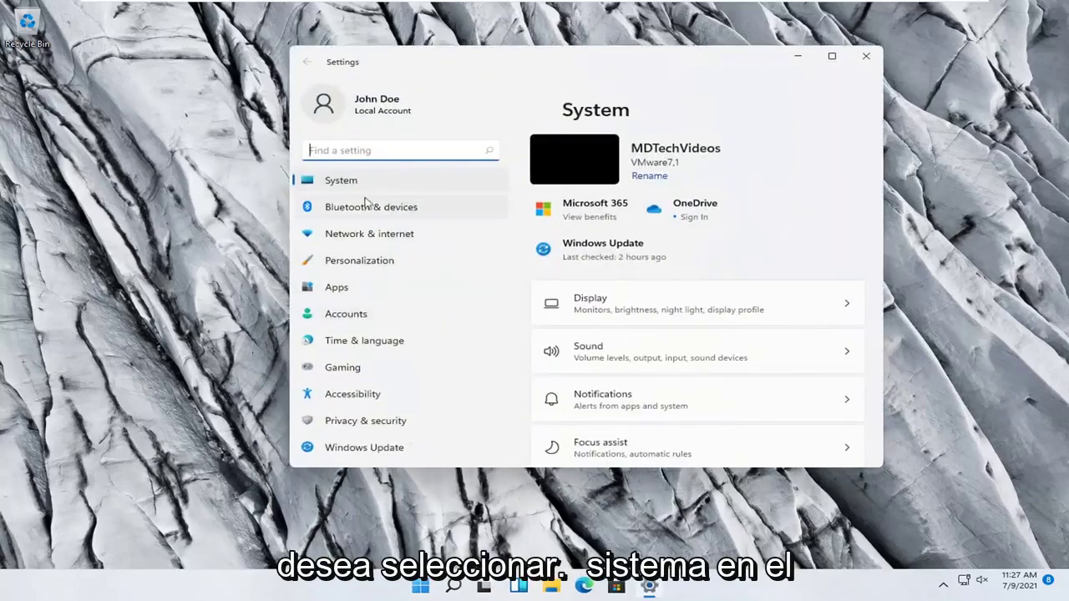
pyautogui.click(340, 182)
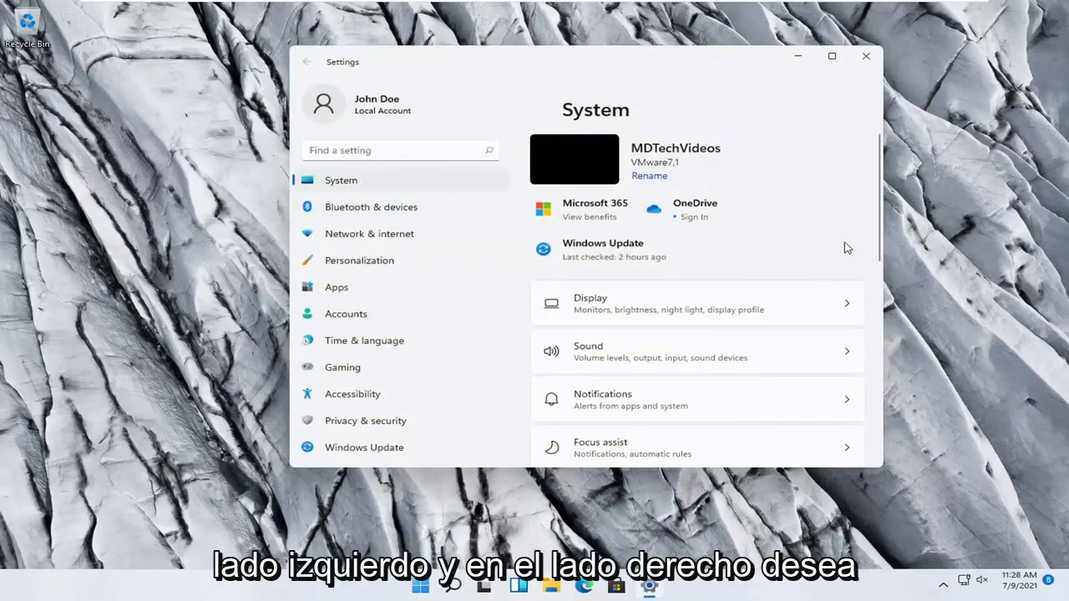
pyautogui.scroll(-3, 714, 303)
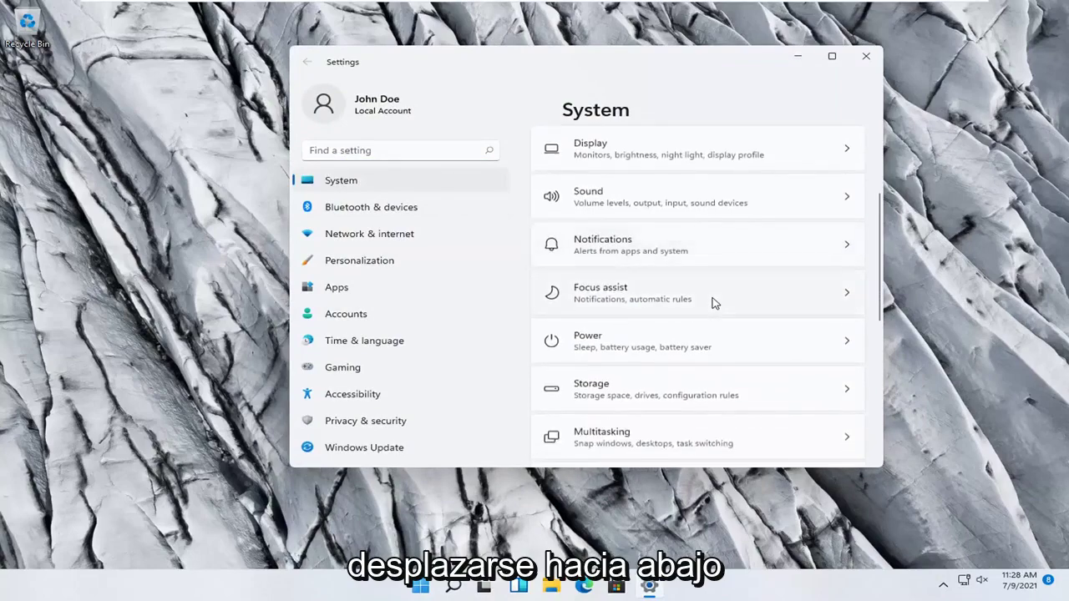
pyautogui.scroll(-3, 714, 303)
pyautogui.scroll(-2, 668, 311)
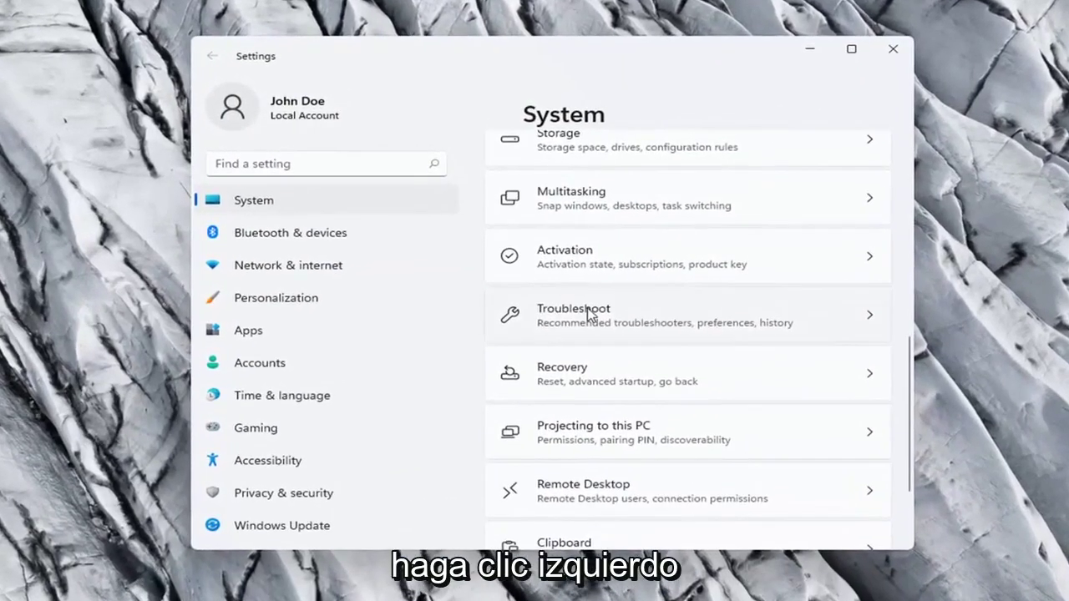
pyautogui.click(593, 309)
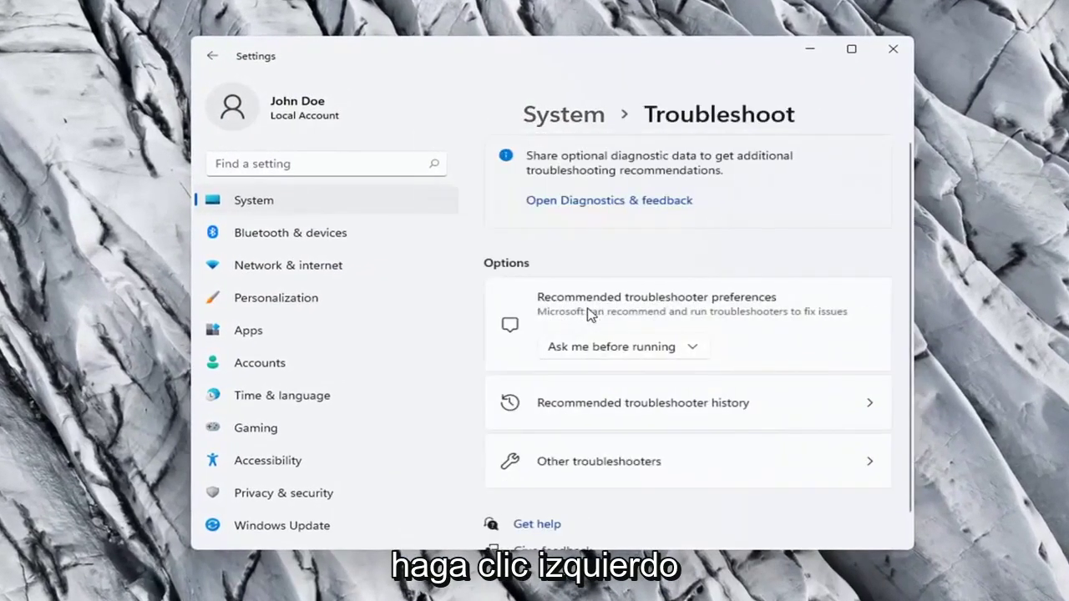
# Run the Network Adapter troubleshooter from the Other troubleshooters list
pyautogui.scroll(-1, 693, 286)
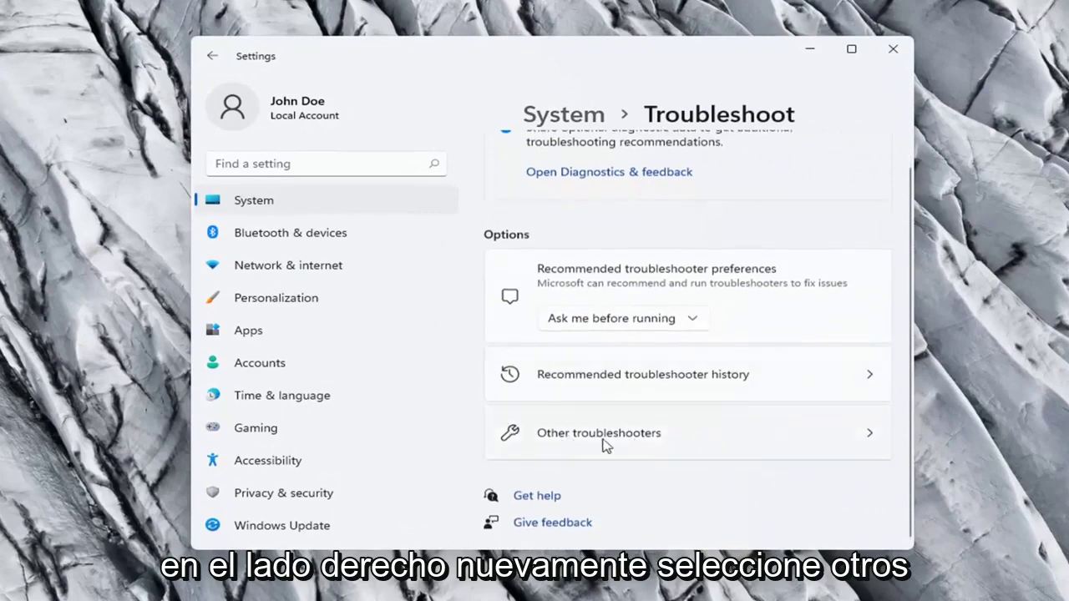
pyautogui.click(631, 436)
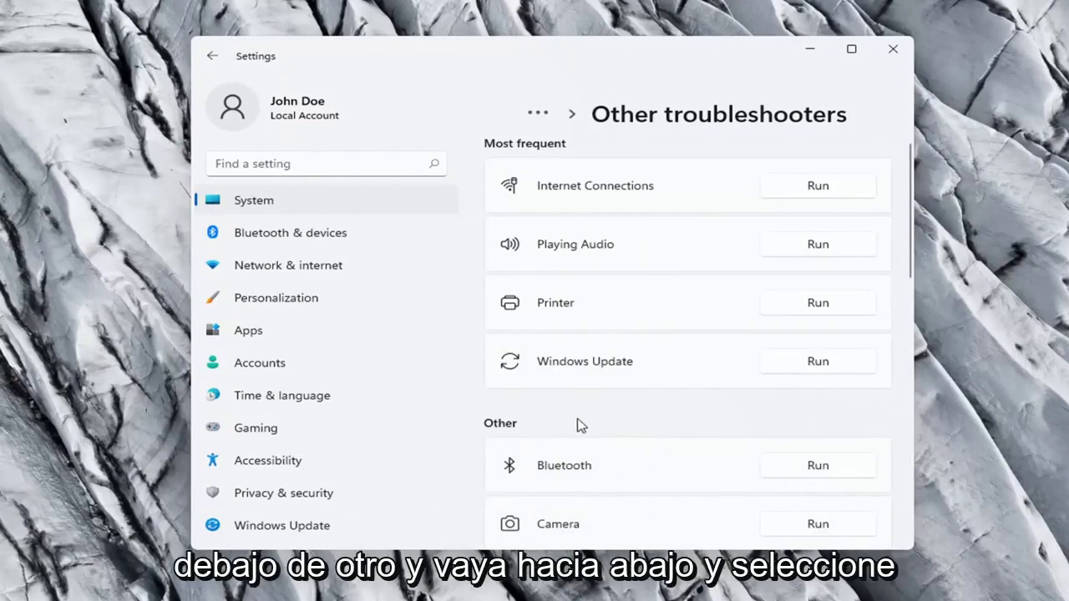
pyautogui.scroll(-2, 580, 423)
pyautogui.scroll(-1, 582, 427)
pyautogui.scroll(-1, 582, 426)
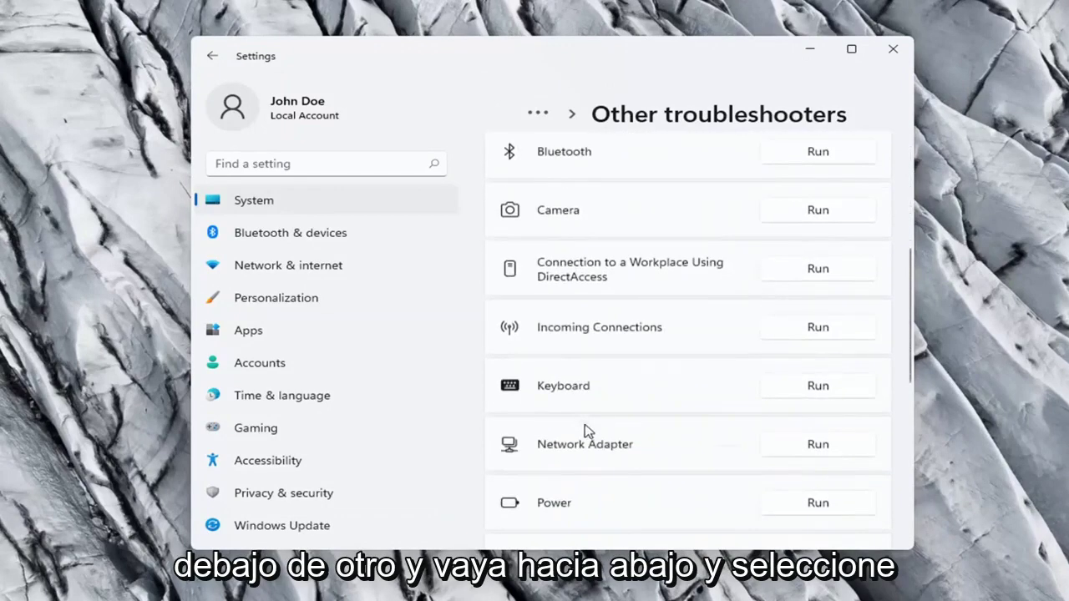
pyautogui.click(816, 448)
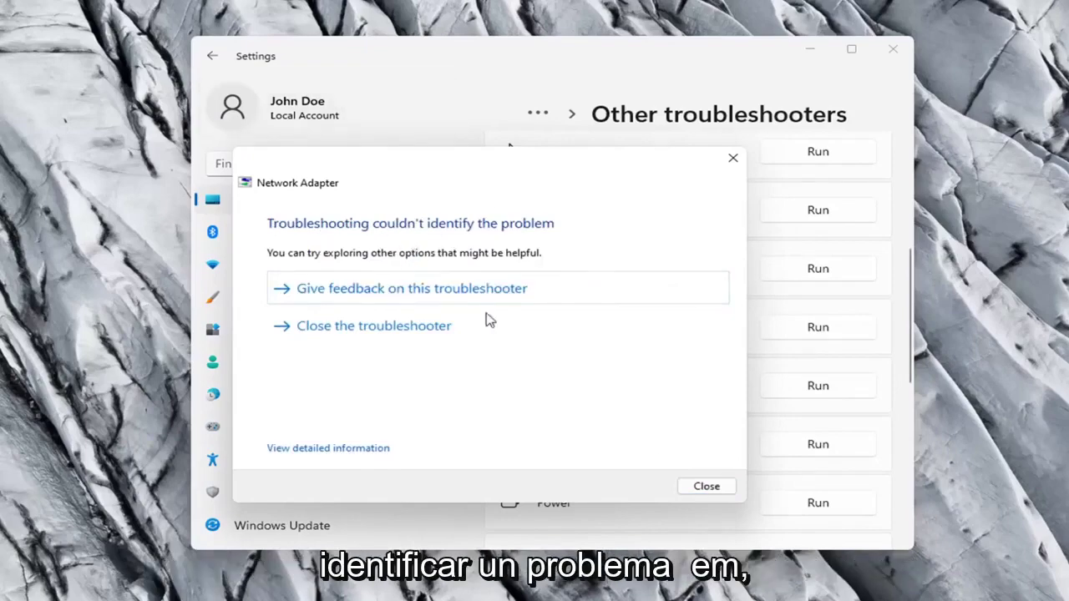
# Close the Network Adapter troubleshooter after it reports it couldn't identify the problem
pyautogui.click(700, 491)
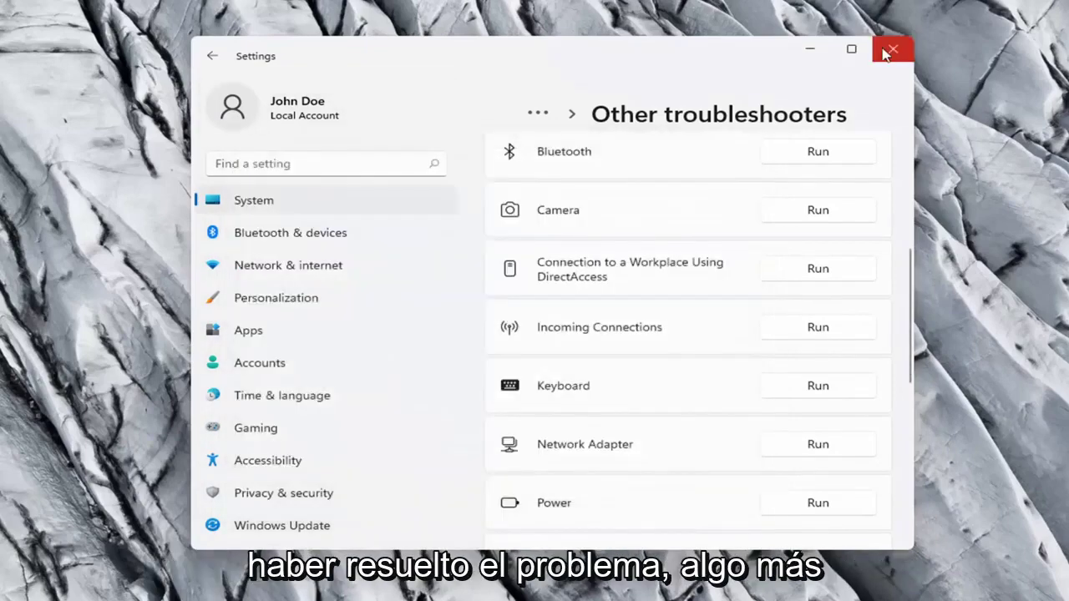
# Close Settings, then launch Command Prompt as administrator via a 'cmd' search, approving UAC
pyautogui.click(890, 50)
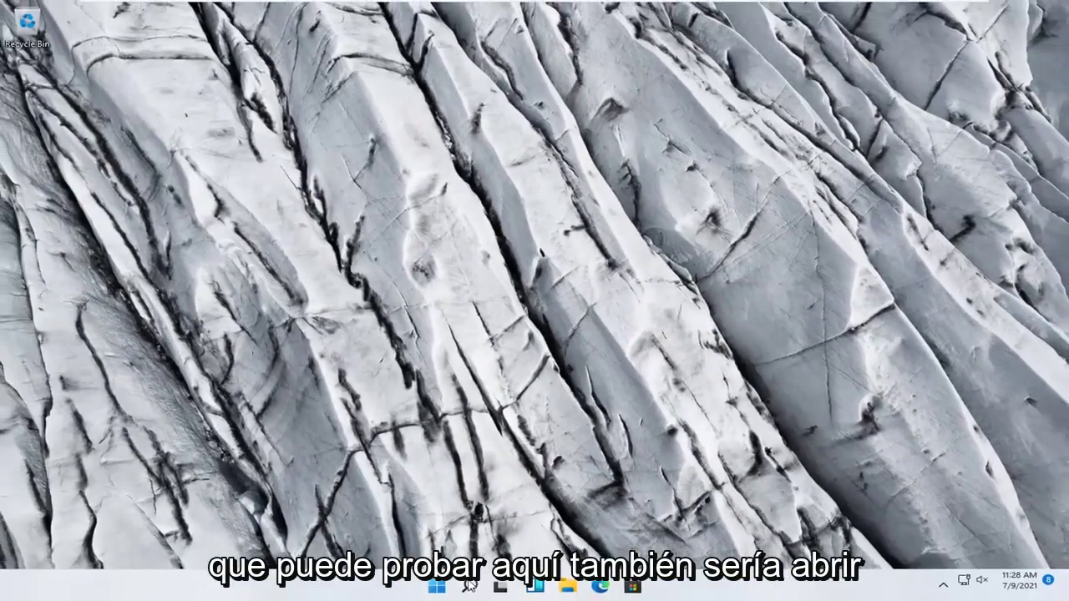
pyautogui.click(470, 589)
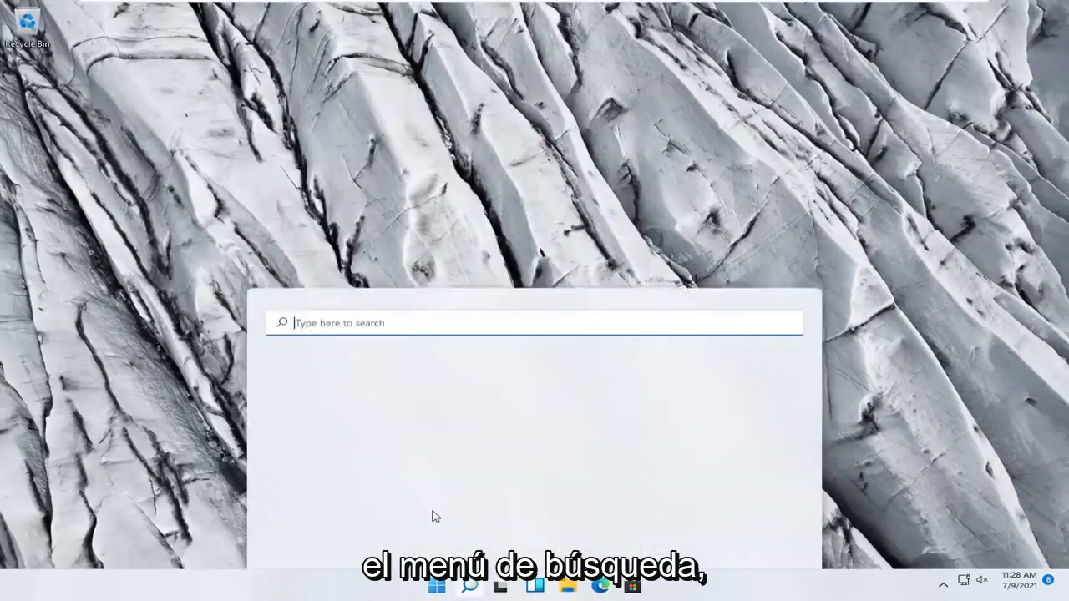
pyautogui.write('cmd')
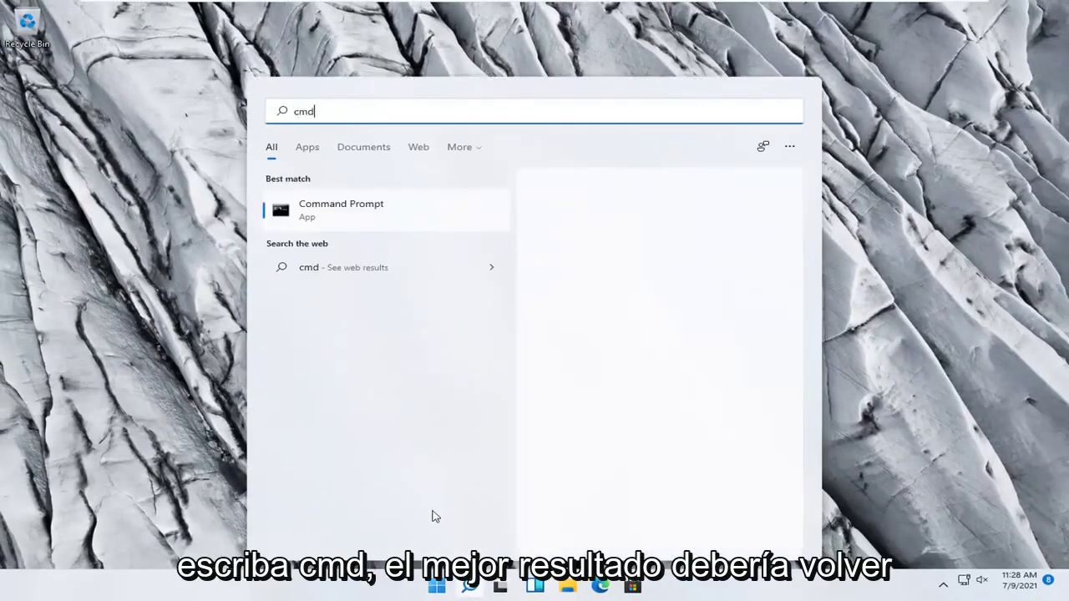
pyautogui.rightClick(337, 219)
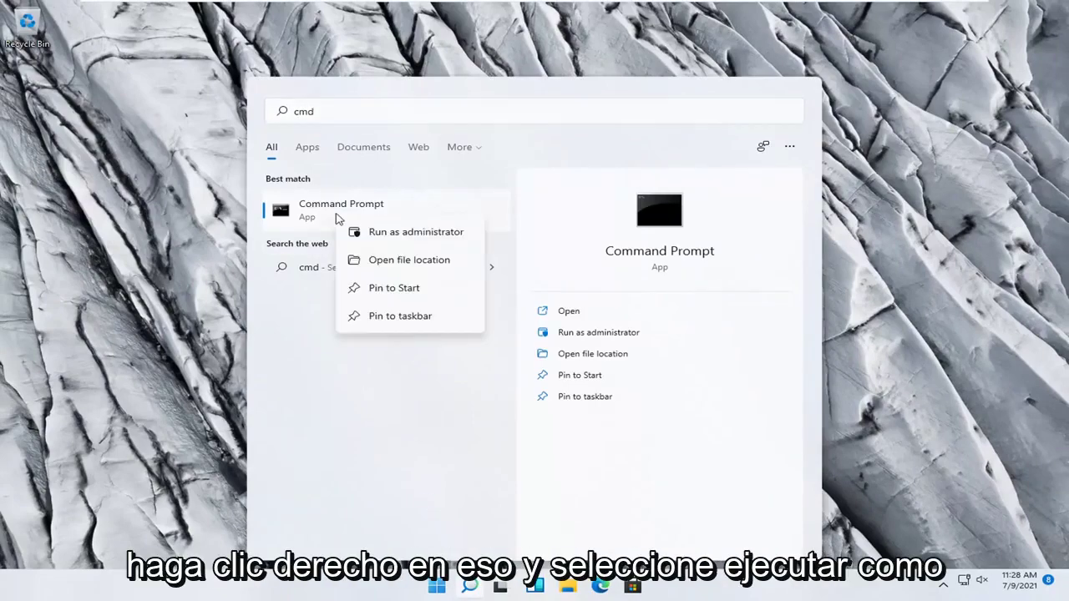
pyautogui.click(386, 233)
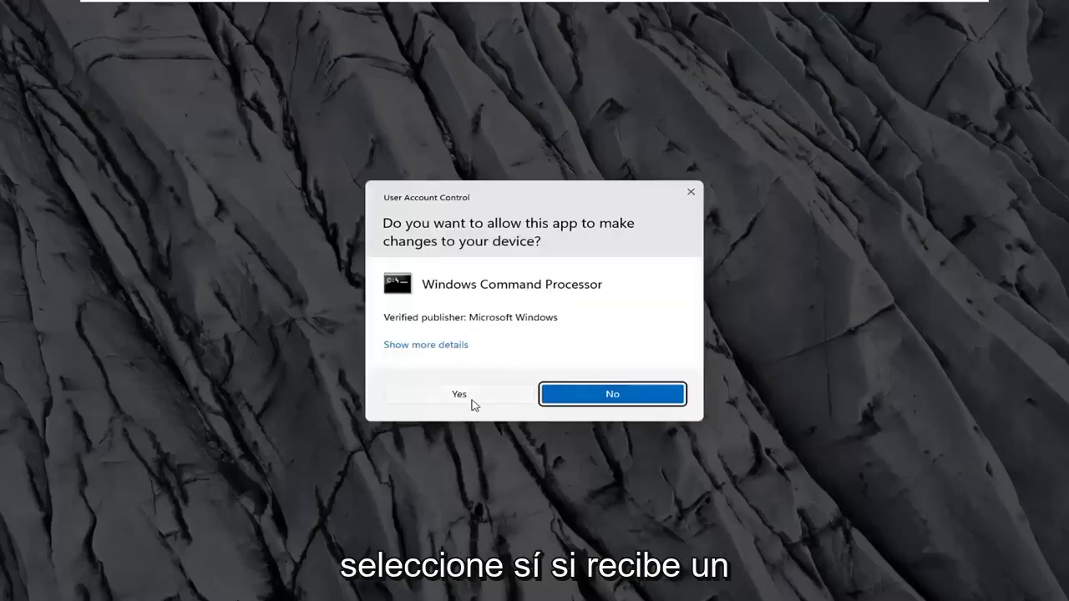
pyautogui.click(473, 399)
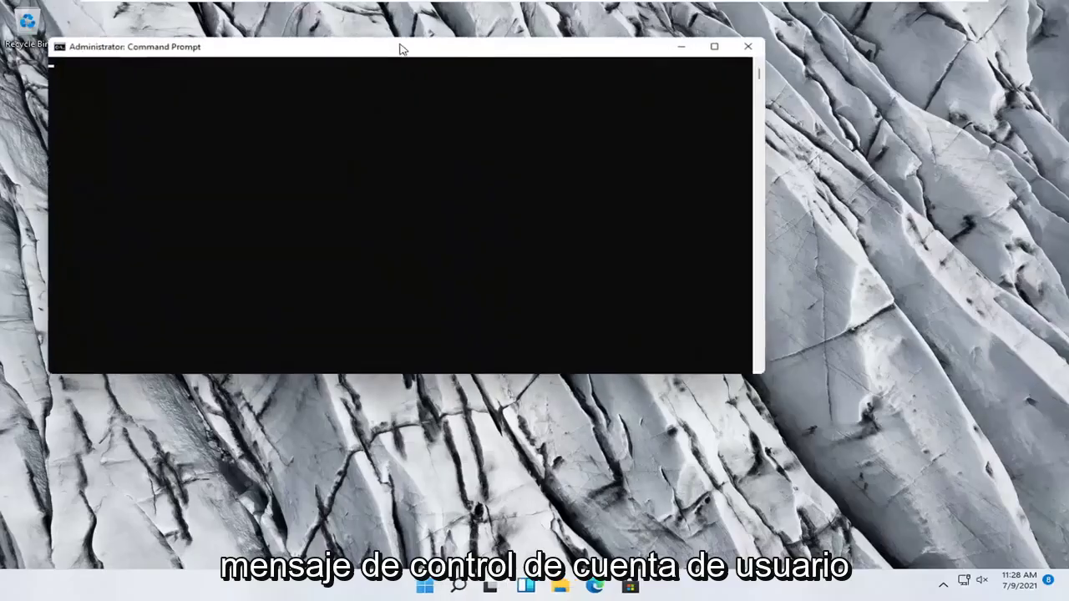
# Run ipconfig /flushdns and then netsh winsock reset in the admin Command Prompt
pyautogui.moveTo(402, 49); pyautogui.dragTo(530, 88)
pyautogui.write('i')
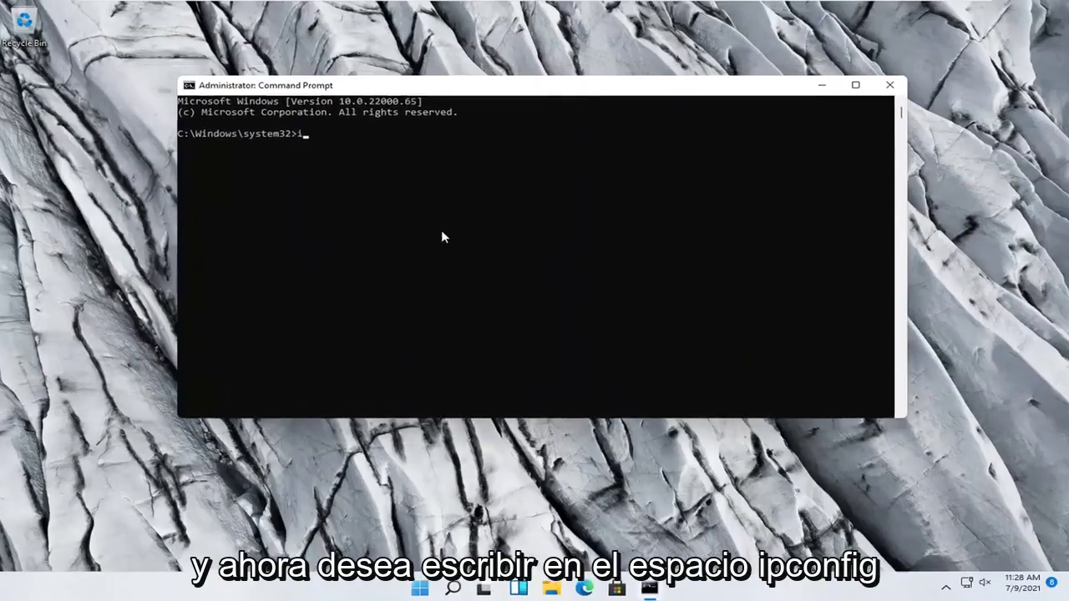
pyautogui.write('pconfig /flus')
pyautogui.press('BackSpace')
pyautogui.press('BackSpace')
pyautogui.write('is')
pyautogui.press('BackSpace')
pyautogui.press('BackSpace')
pyautogui.write('ushdns')
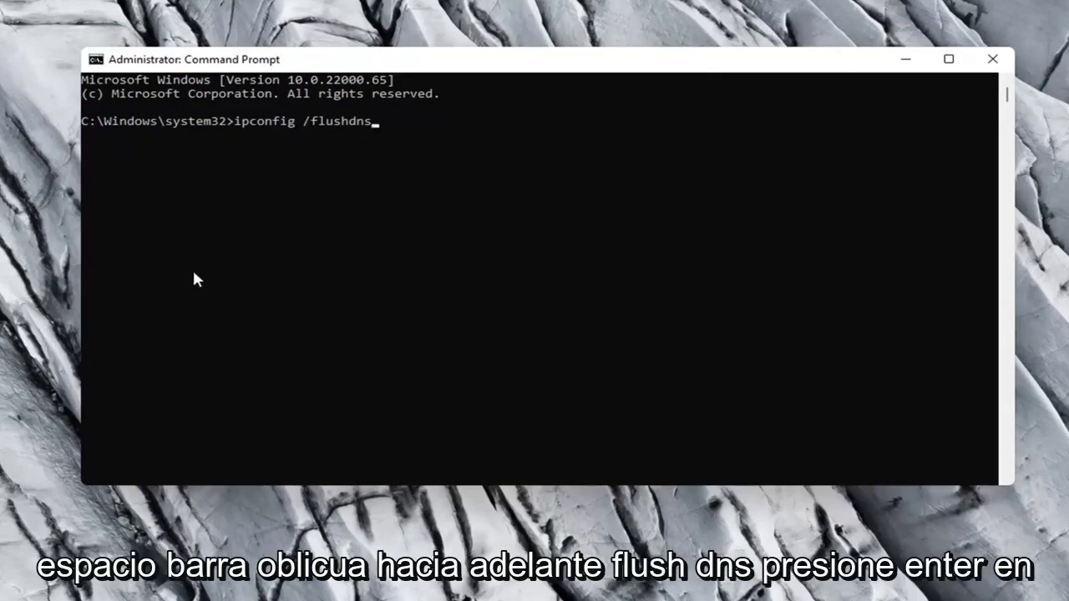
pyautogui.press('Return')
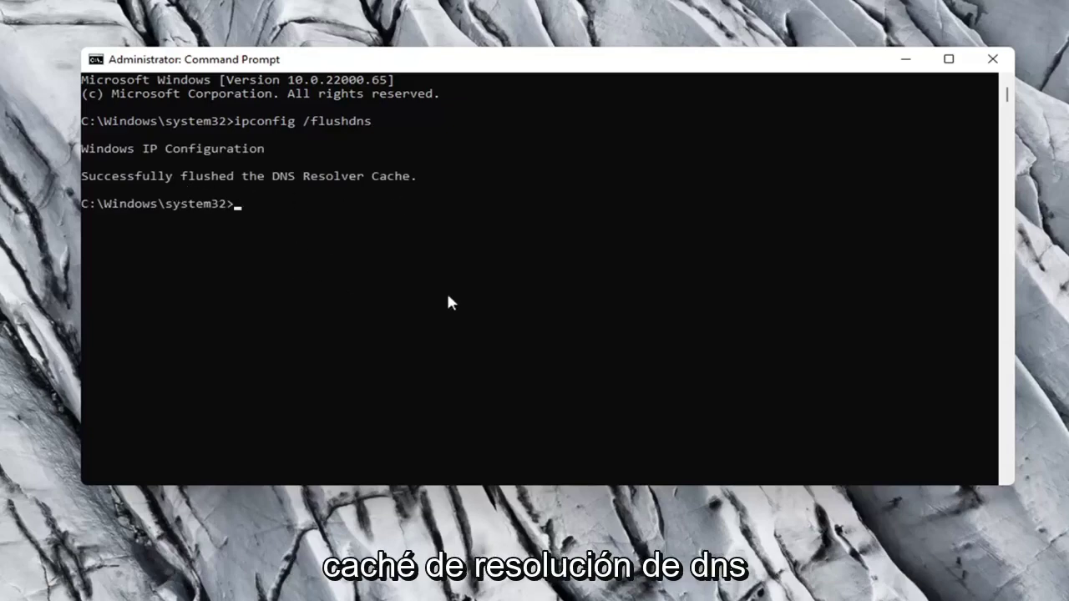
pyautogui.write('netsh winsock reset')
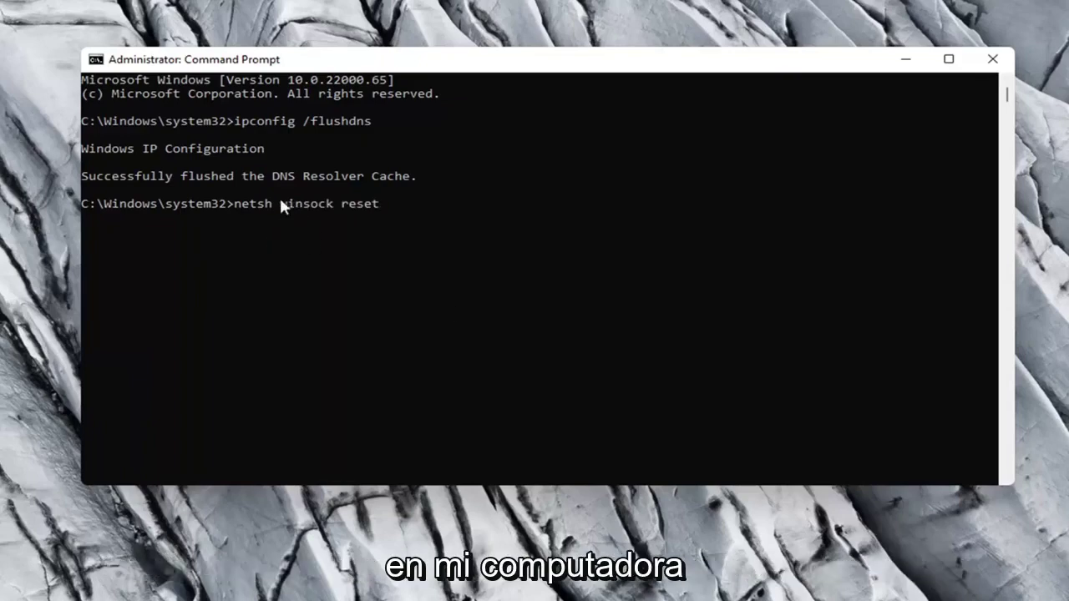
pyautogui.press('Return')
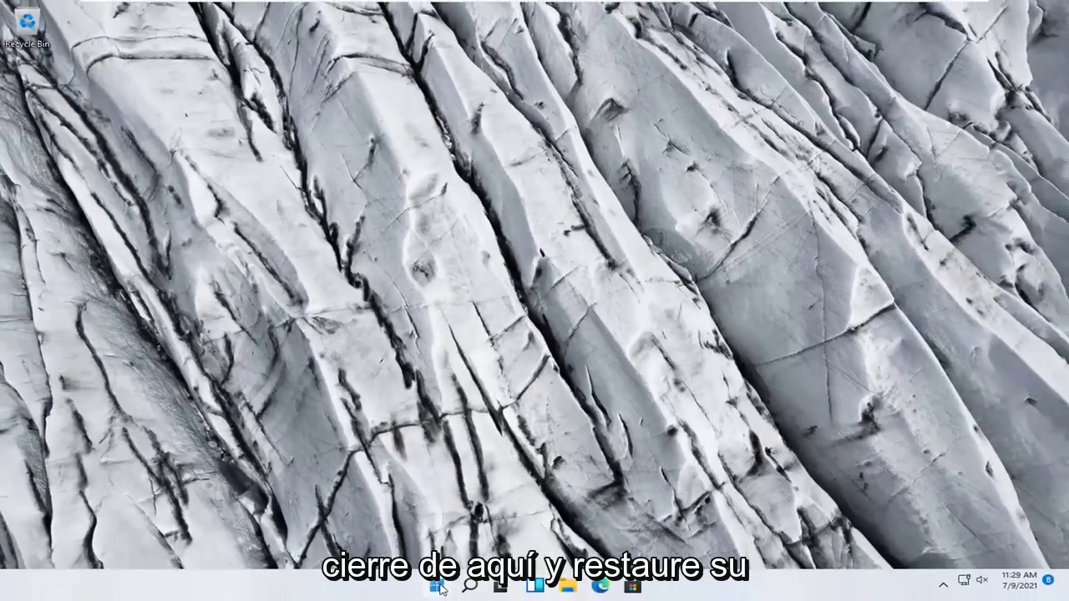
# Restart Windows from the Start button's power-user menu
pyautogui.rightClick(439, 587)
pyautogui.moveTo(423, 532)
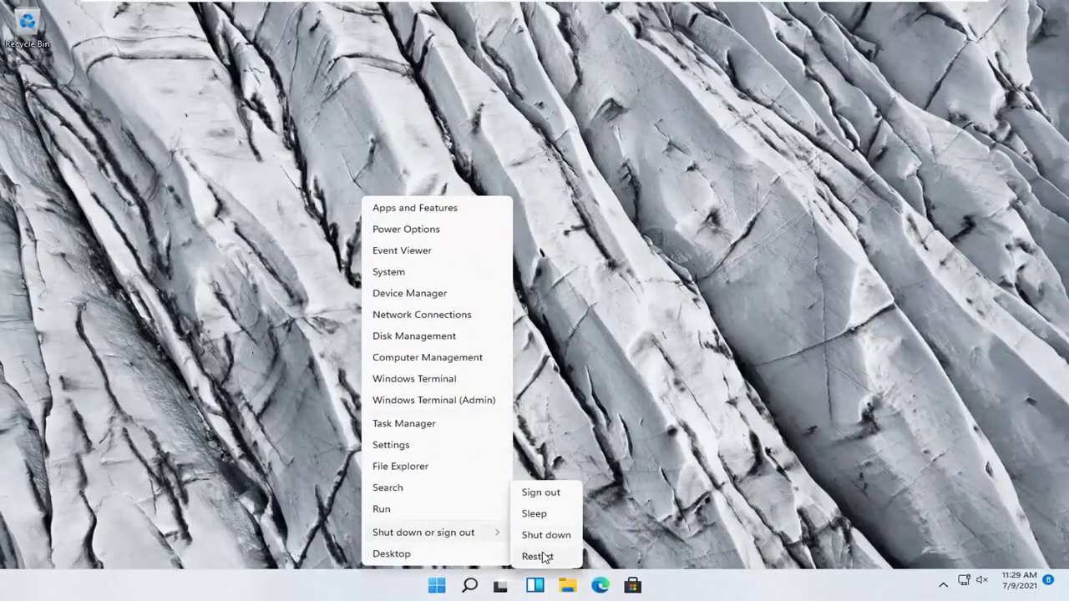
pyautogui.click(537, 556)
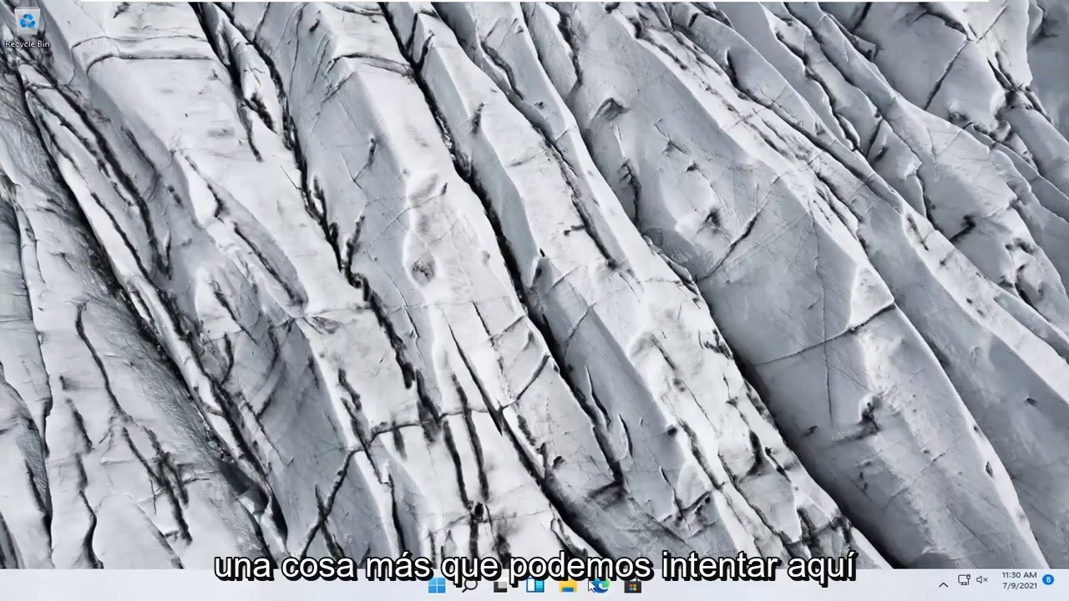
# Open Settings to Network & internet > Advanced network settings > Network reset
pyautogui.rightClick(436, 586)
pyautogui.click(390, 447)
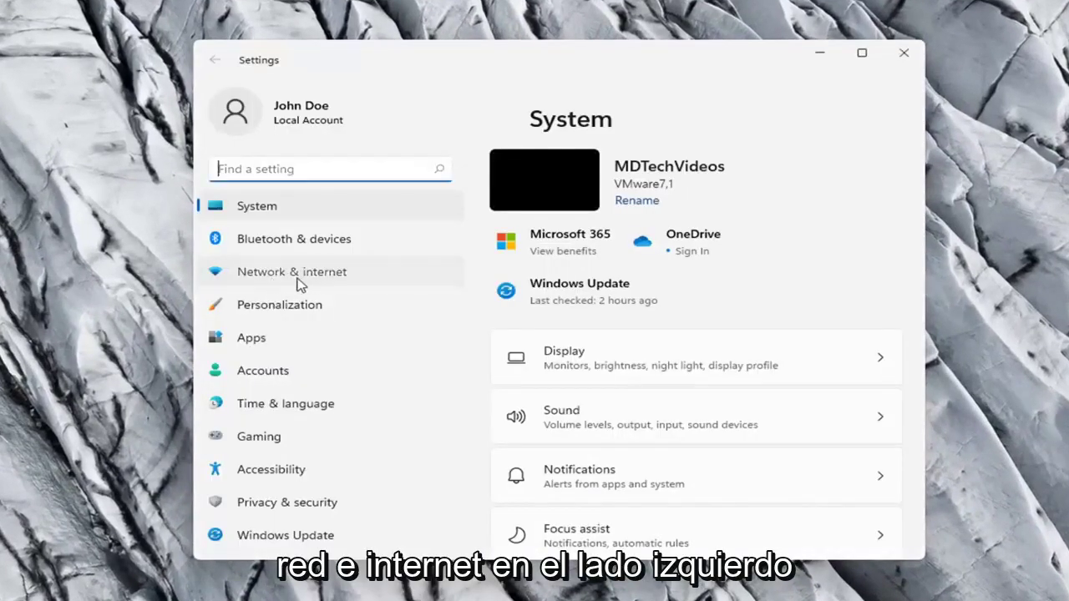
pyautogui.click(299, 283)
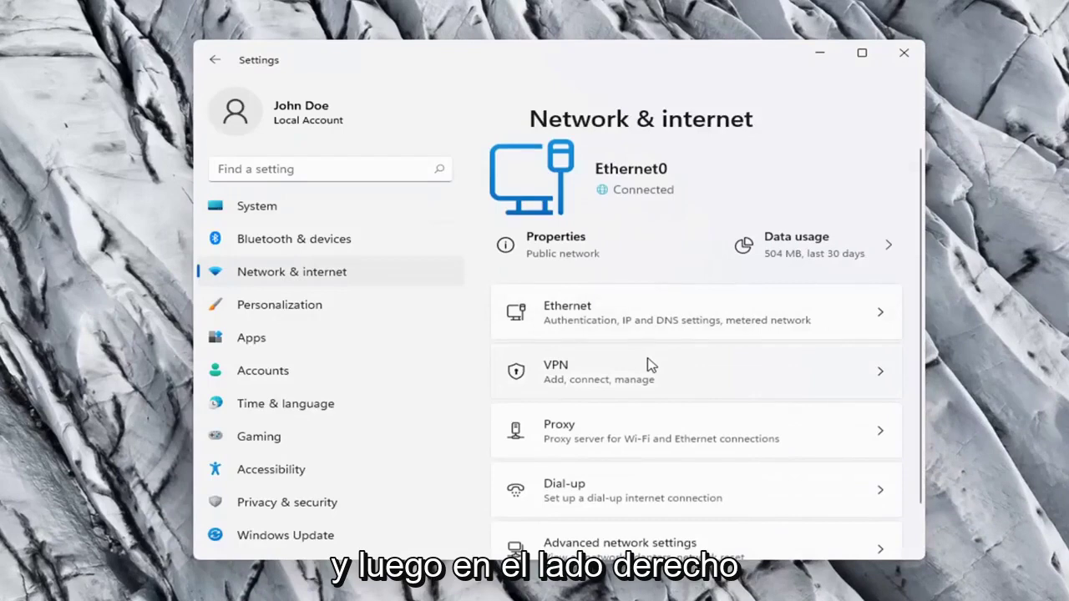
pyautogui.scroll(-2, 651, 365)
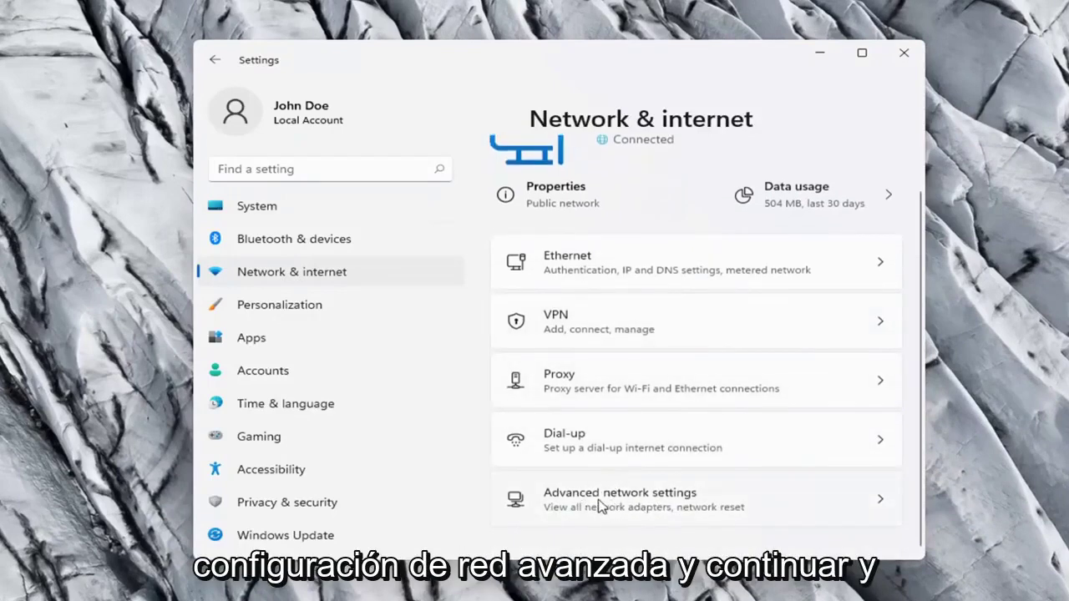
pyautogui.click(695, 501)
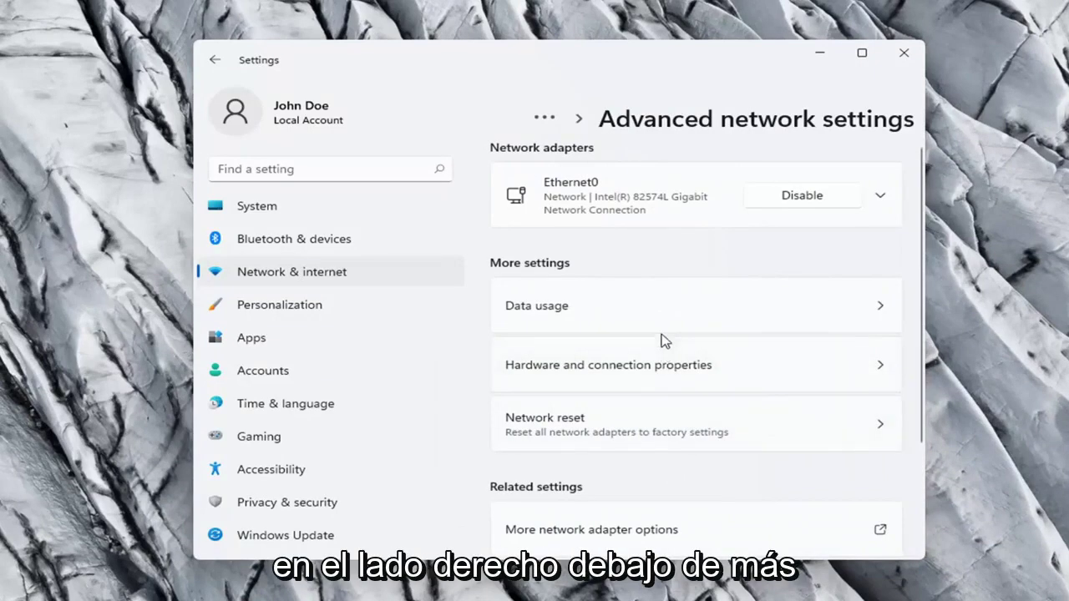
pyautogui.scroll(-2, 660, 334)
pyautogui.scroll(1, 587, 318)
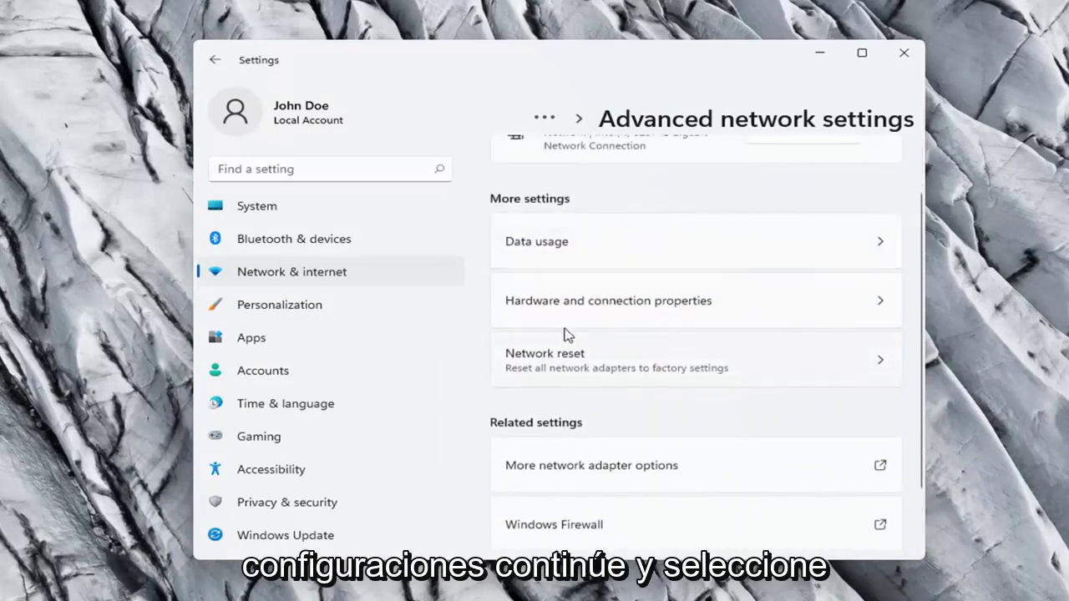
pyautogui.scroll(-1, 562, 334)
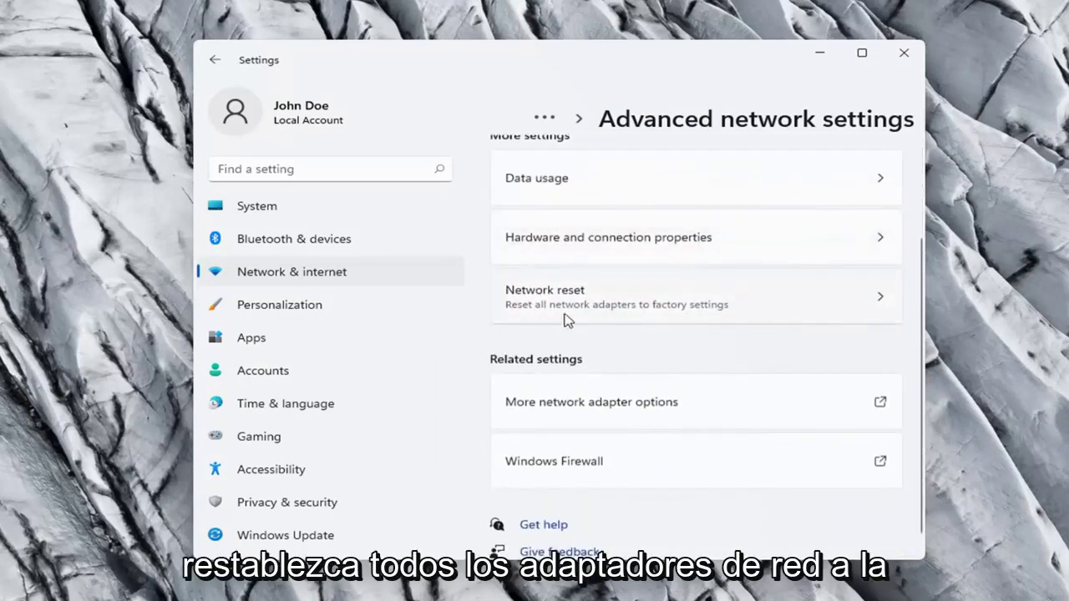
pyautogui.click(747, 316)
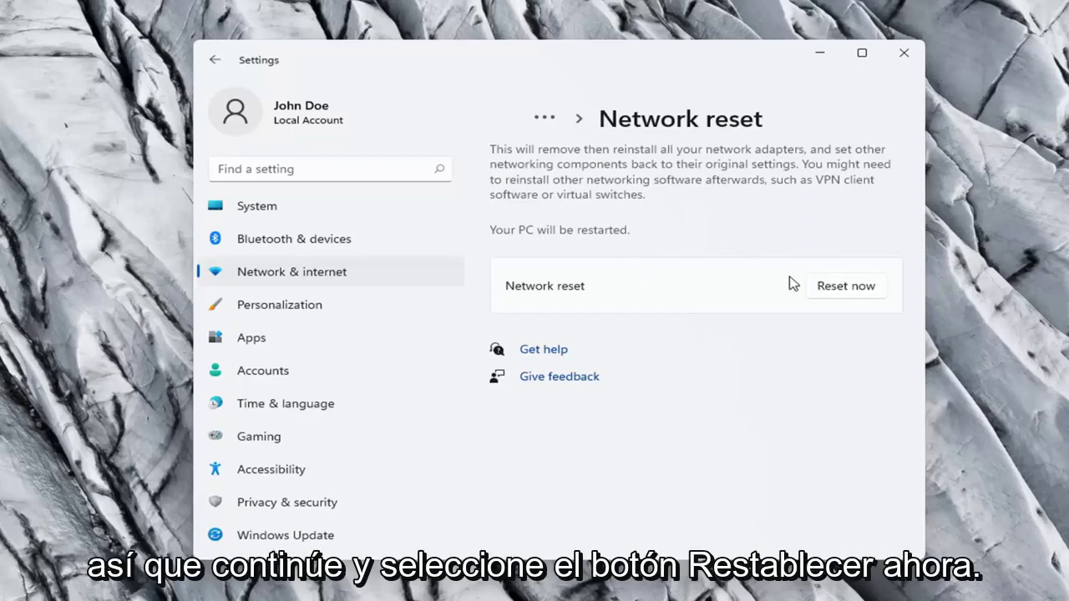
# Reset all network adapters, confirm with Yes, and dismiss the five-minute shutdown notice
pyautogui.click(851, 291)
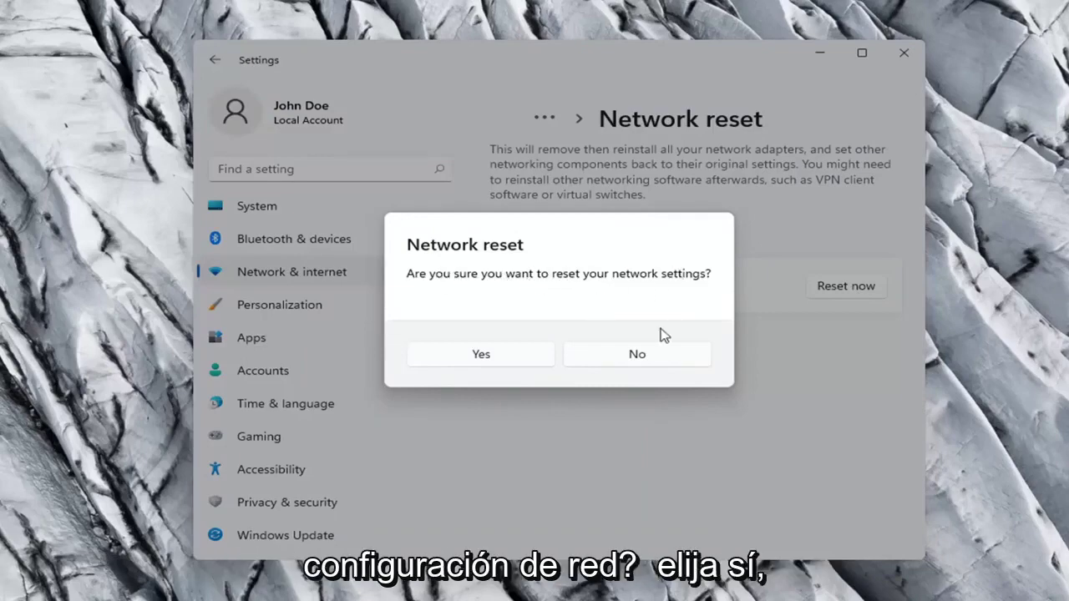
pyautogui.click(491, 362)
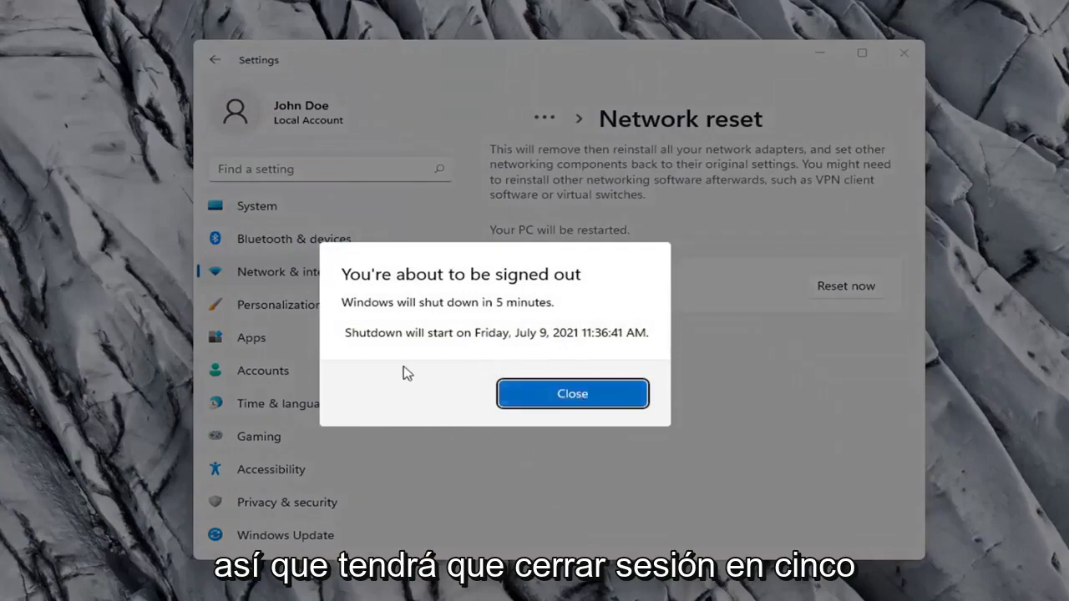
pyautogui.click(541, 400)
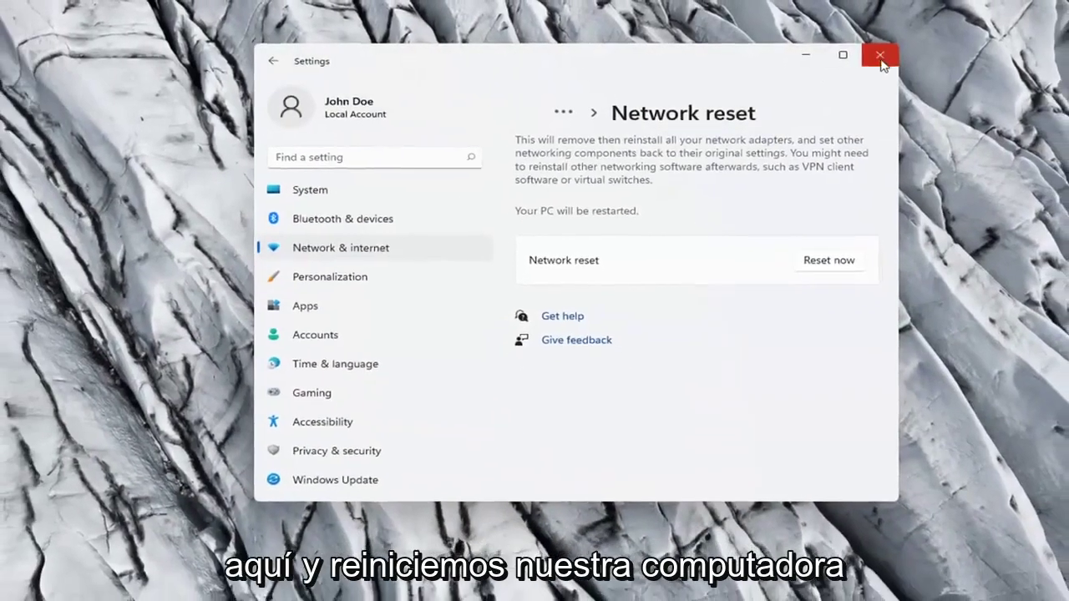
# Close Settings and bring up the Start button's power-user menu for the restart
pyautogui.click(890, 53)
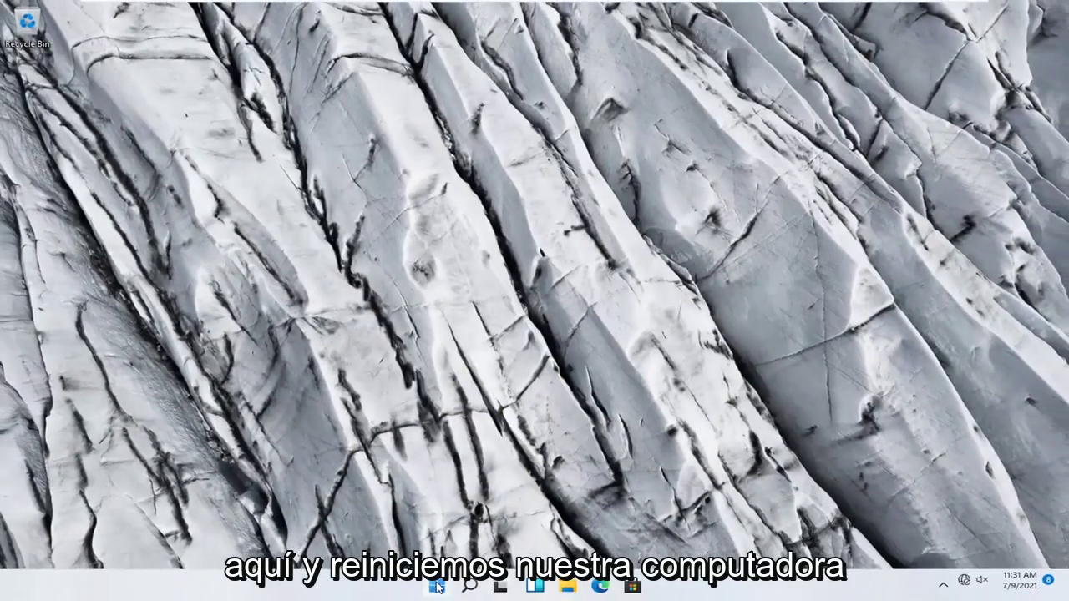
pyautogui.rightClick(436, 586)
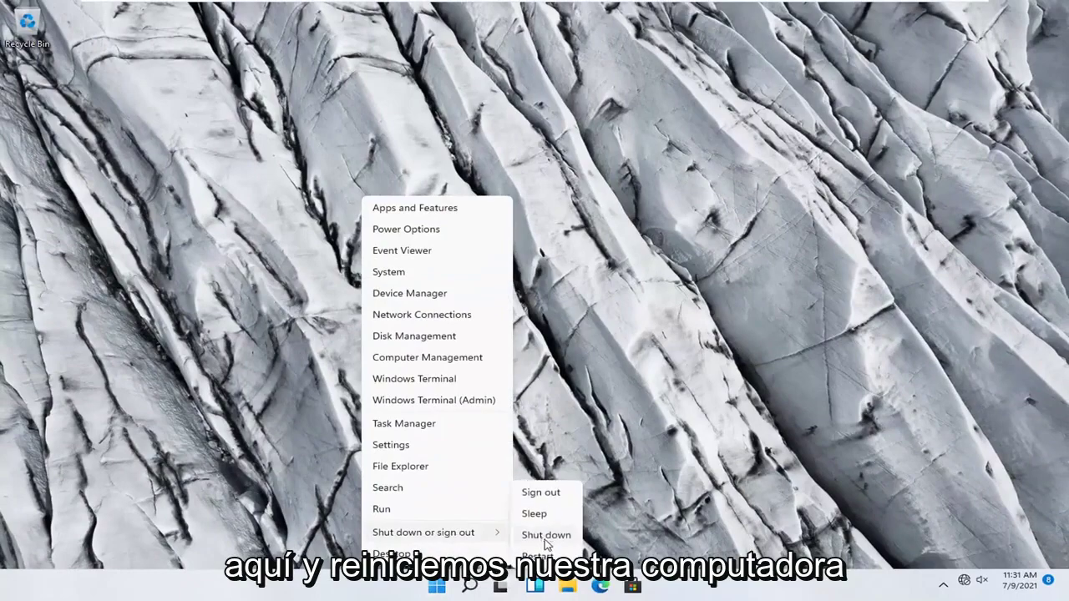